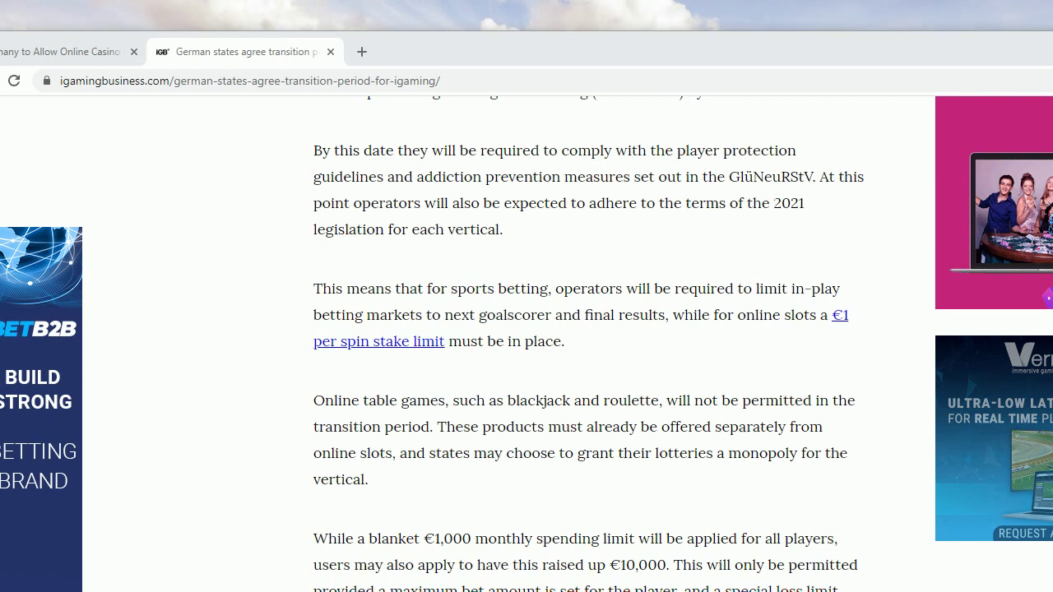
- Highlight the article sentence saying online table games like roulette aren't allowed in the transition period
double_click(770, 177)
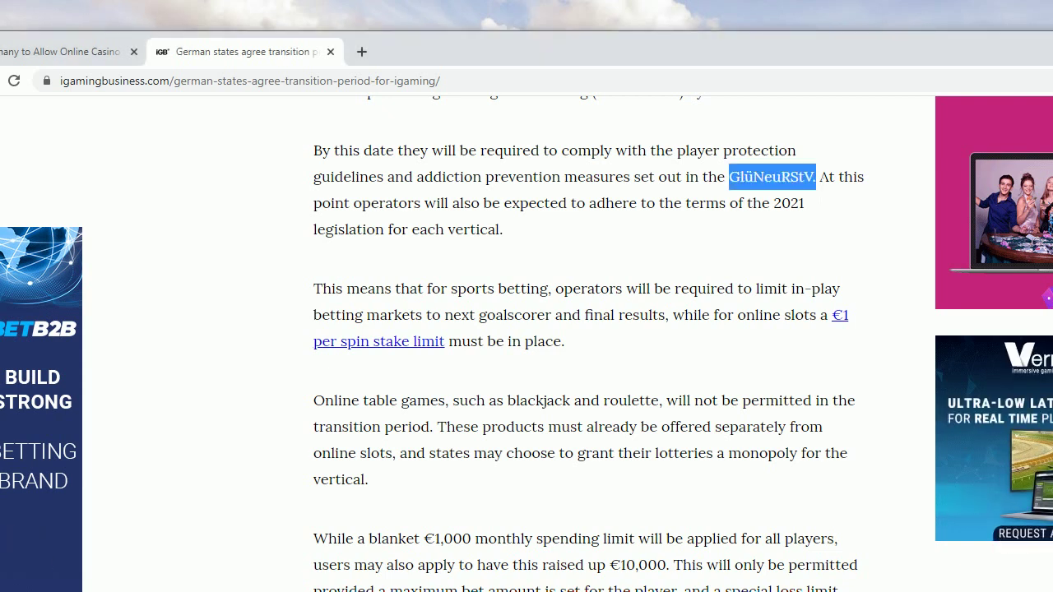
click(731, 242)
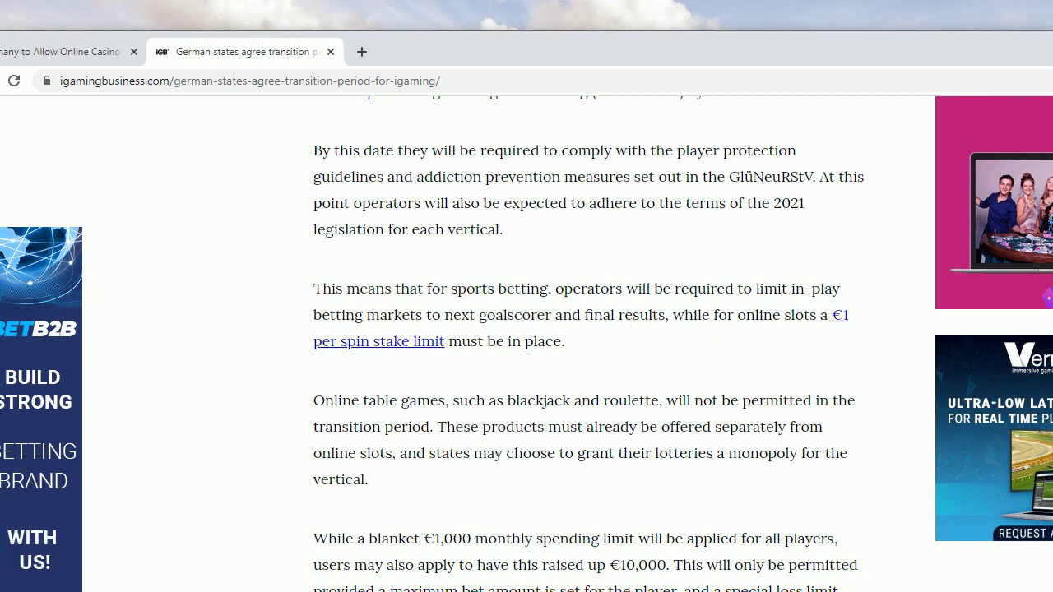
mouse_move(307, 401)
mouse_down()
mouse_move(431, 426)
mouse_move(447, 401)
mouse_up()
- Clear the highlighted sentence in the article
click(522, 390)
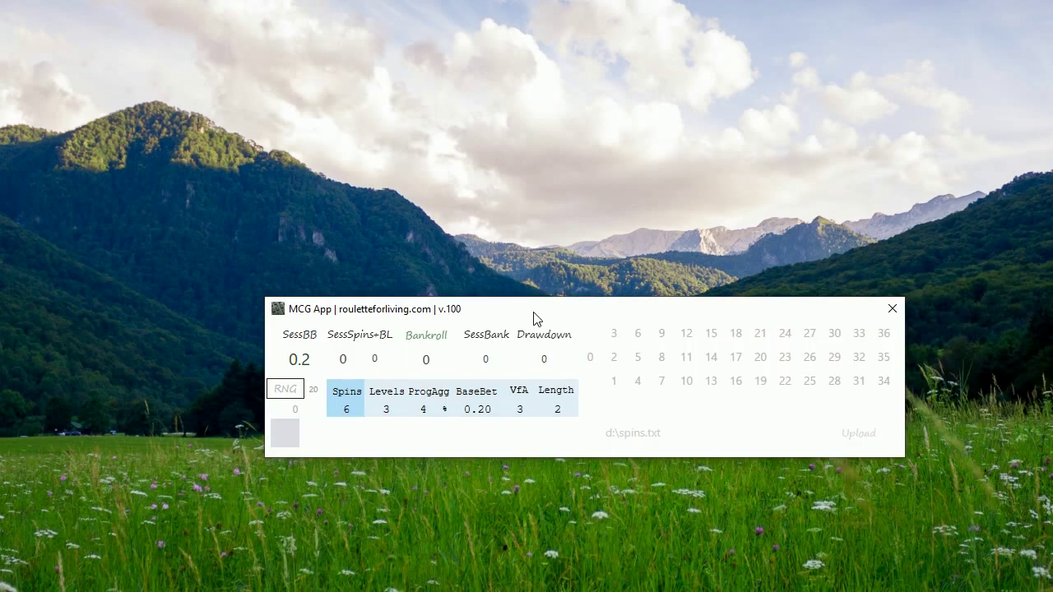
mouse_move(536, 317)
mouse_down()
mouse_move(482, 367)
mouse_move(531, 363)
mouse_up()
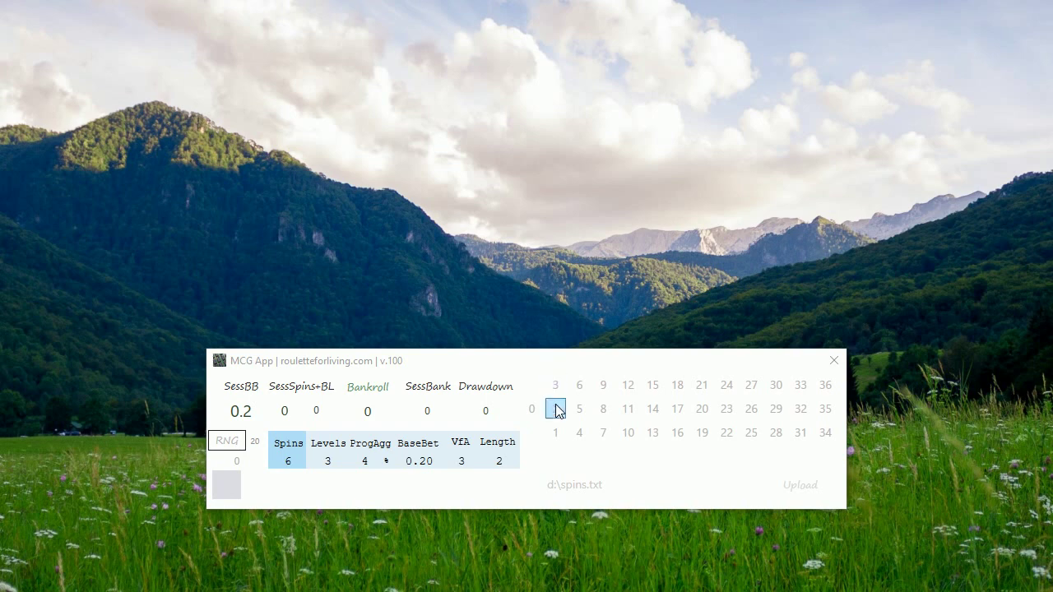
click(637, 479)
- Generate a random RNG spin run, nudge MCG App into place, and set MainWindow above it
click(232, 442)
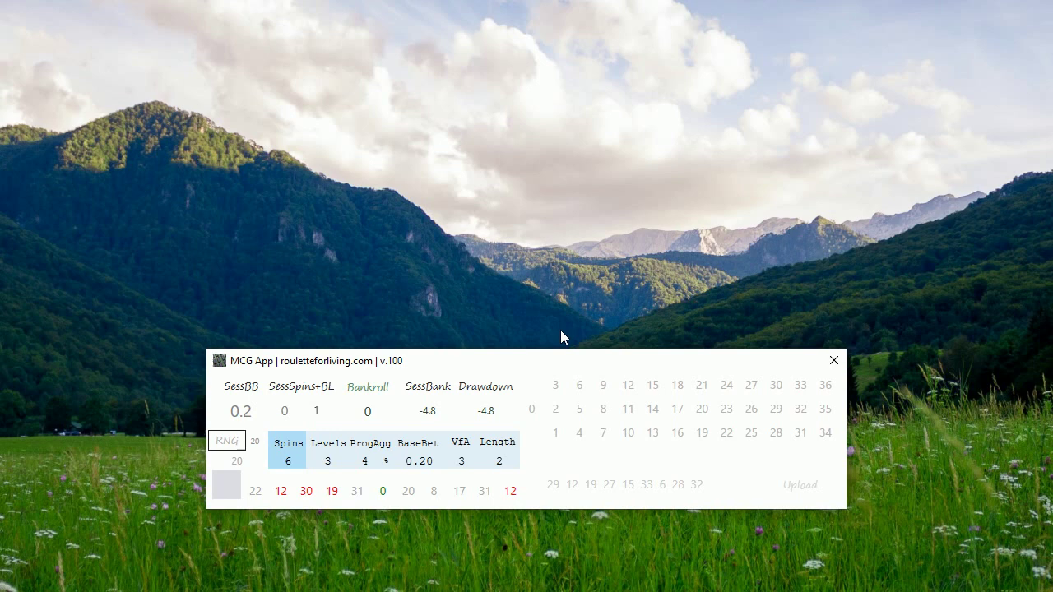
mouse_move(525, 353)
mouse_down()
mouse_move(500, 360)
mouse_move(512, 371)
mouse_up()
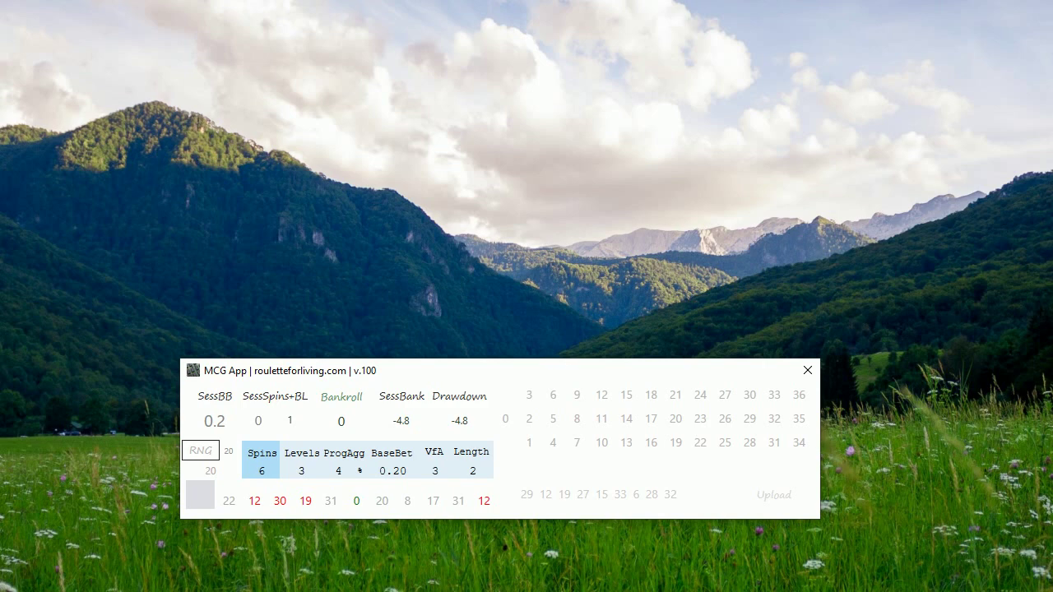
drag(615, 357, 618, 383)
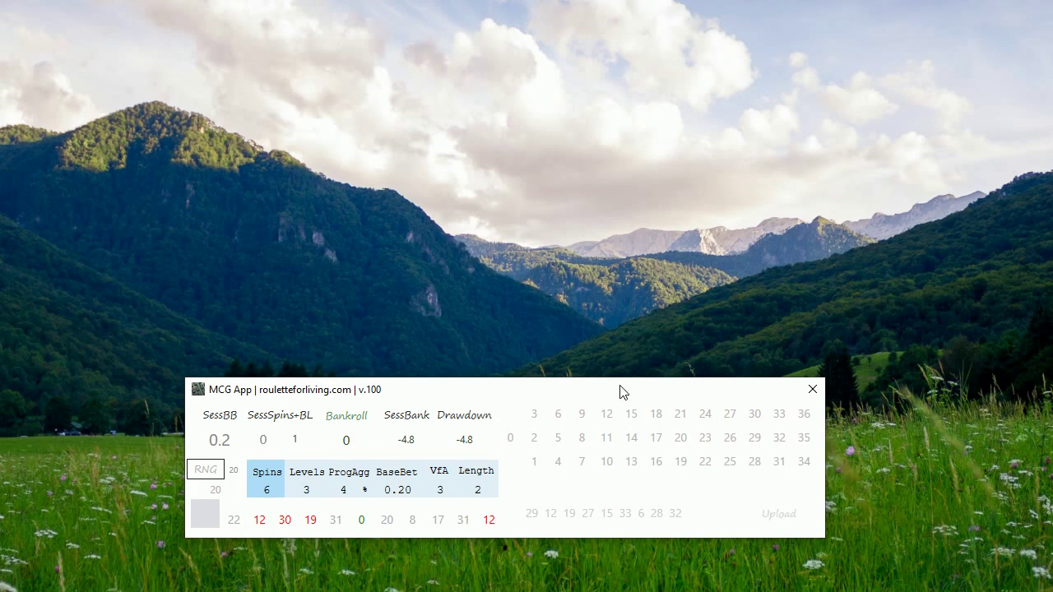
drag(622, 391, 646, 392)
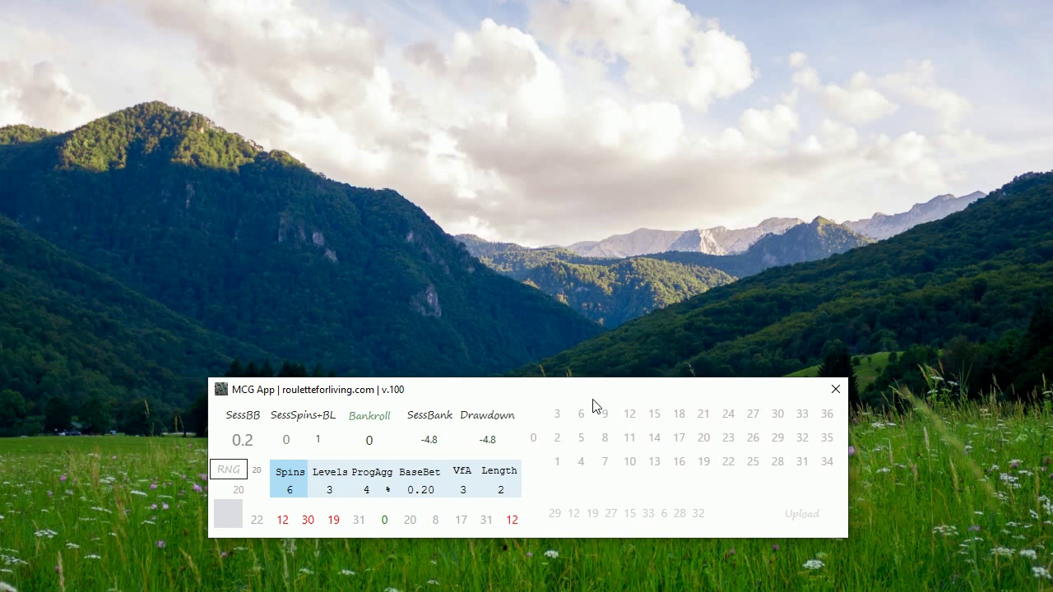
drag(585, 393, 586, 378)
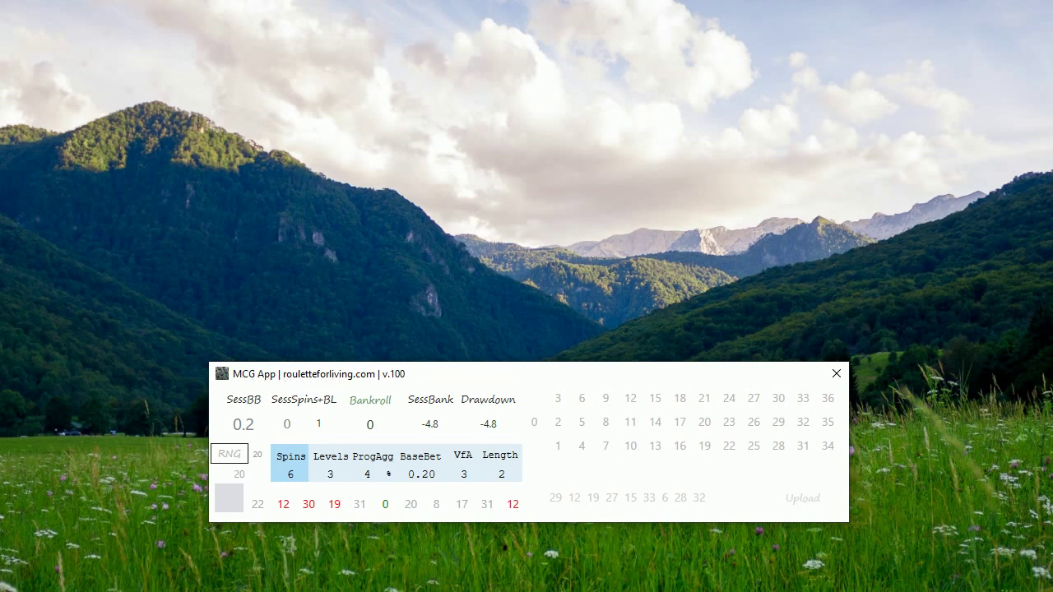
mouse_move(734, 82)
mouse_down()
mouse_move(404, 82)
mouse_move(425, 87)
mouse_up()
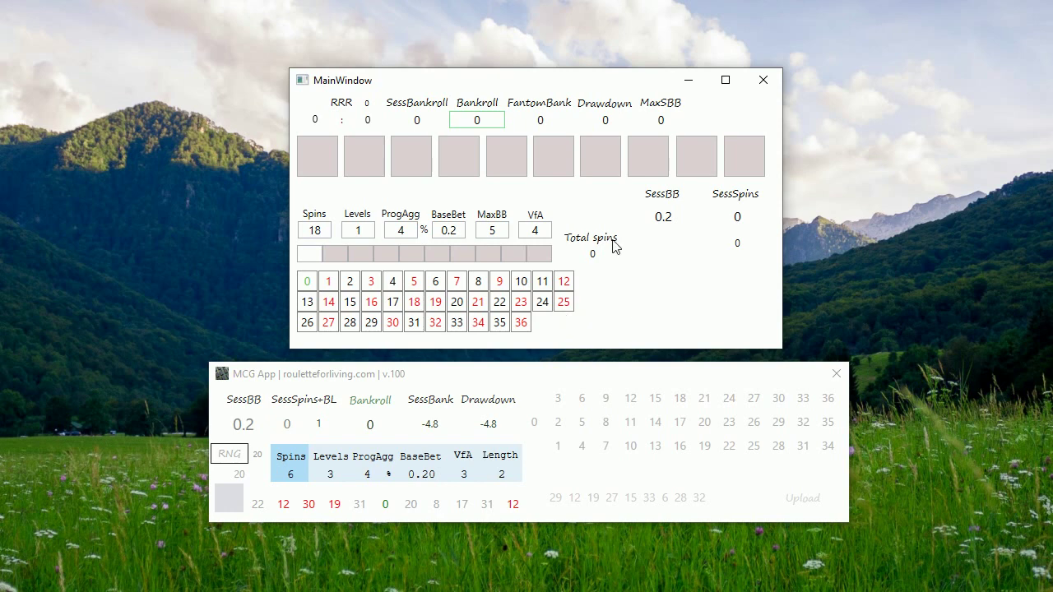
- Enter the first three predicted numbers, 29, 12 and 19, in MainWindow
click(558, 495)
click(333, 170)
text(9)
key(Tab)
text(12)
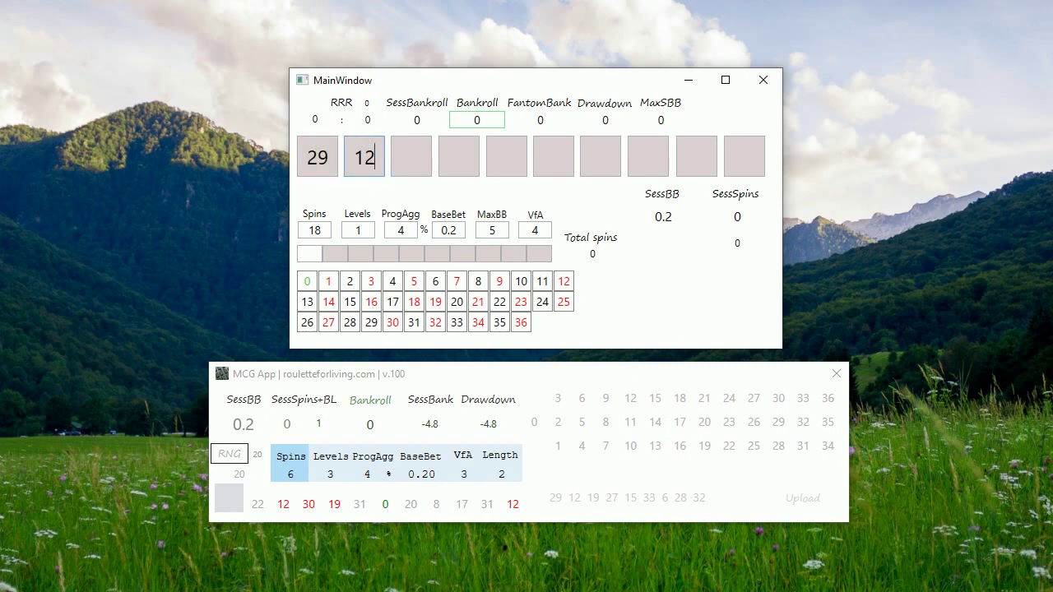
click(412, 156)
text(9)
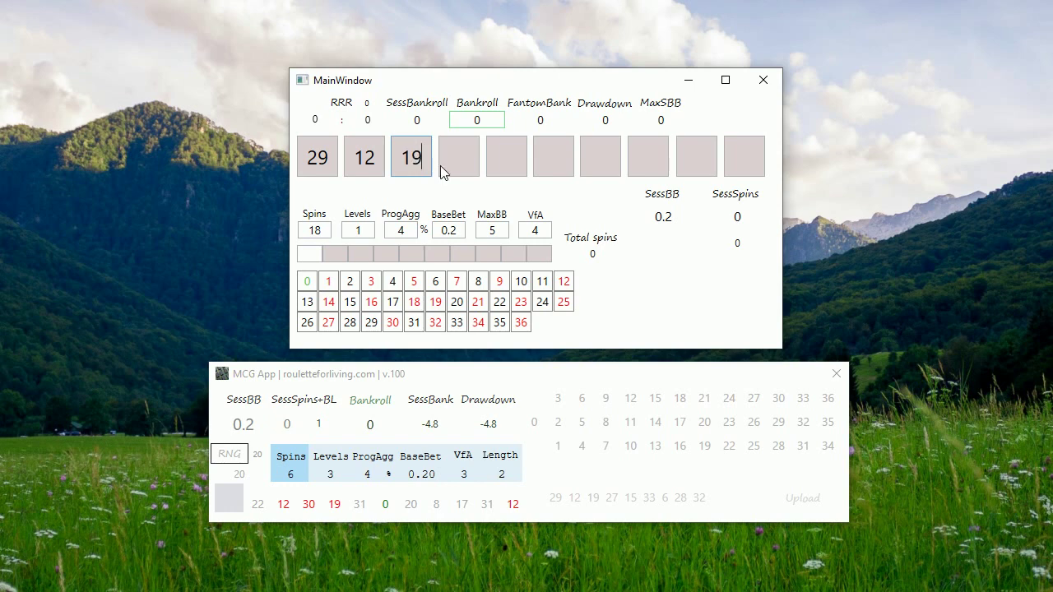
key(Tab)
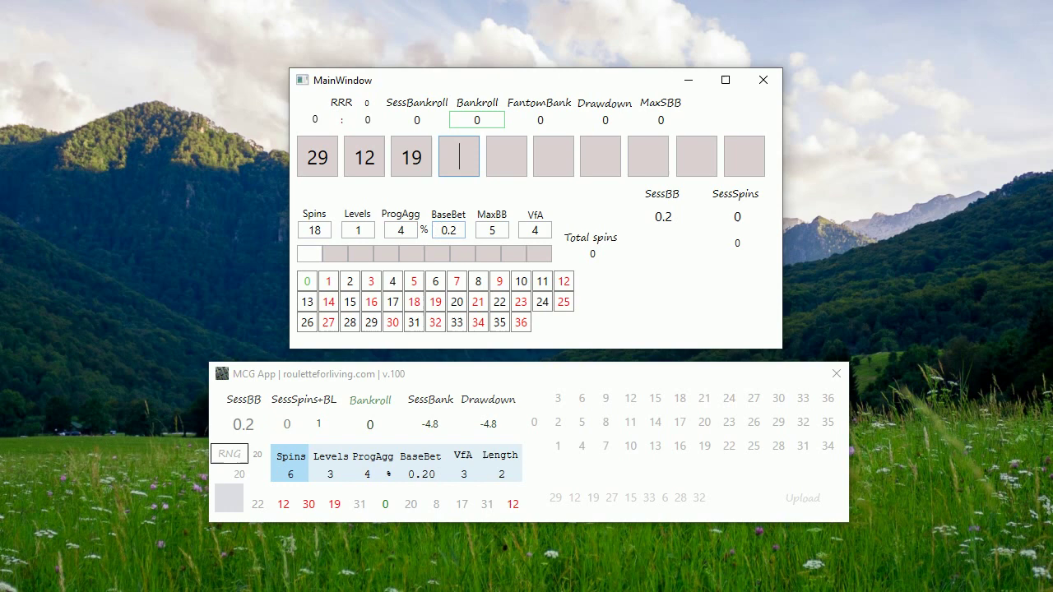
- Enter the remaining predictions 27, 15, 33, 6 and 28
text(2715)
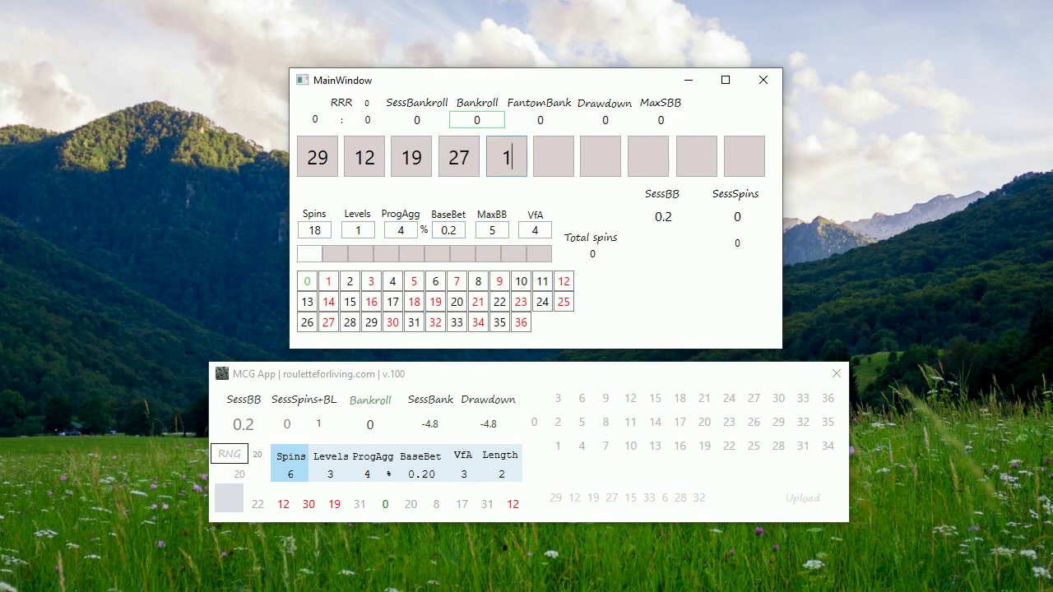
click(567, 163)
text(33)
click(609, 162)
text(6)
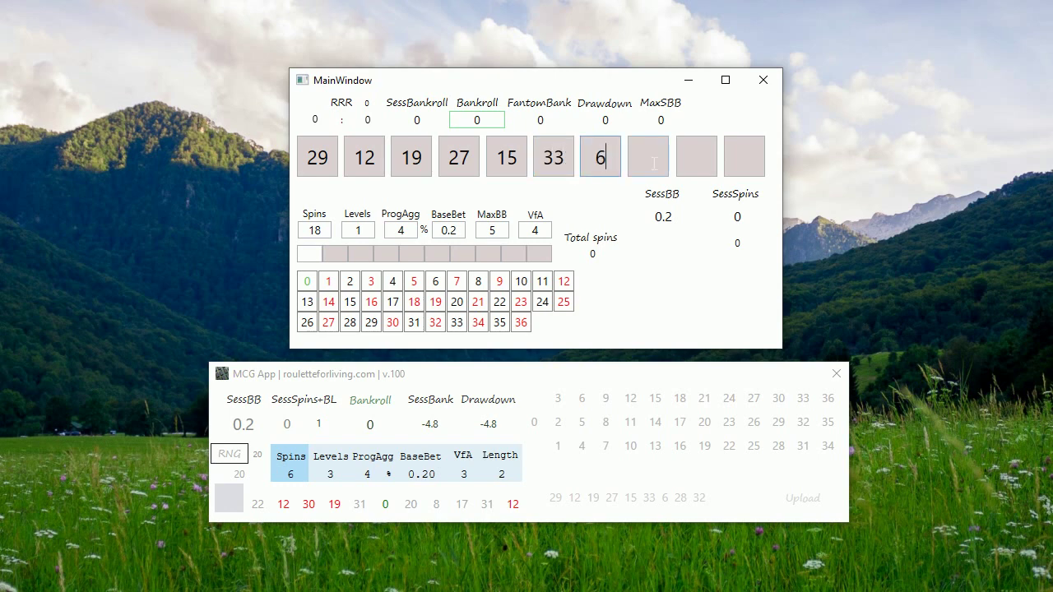
click(655, 162)
text(28)
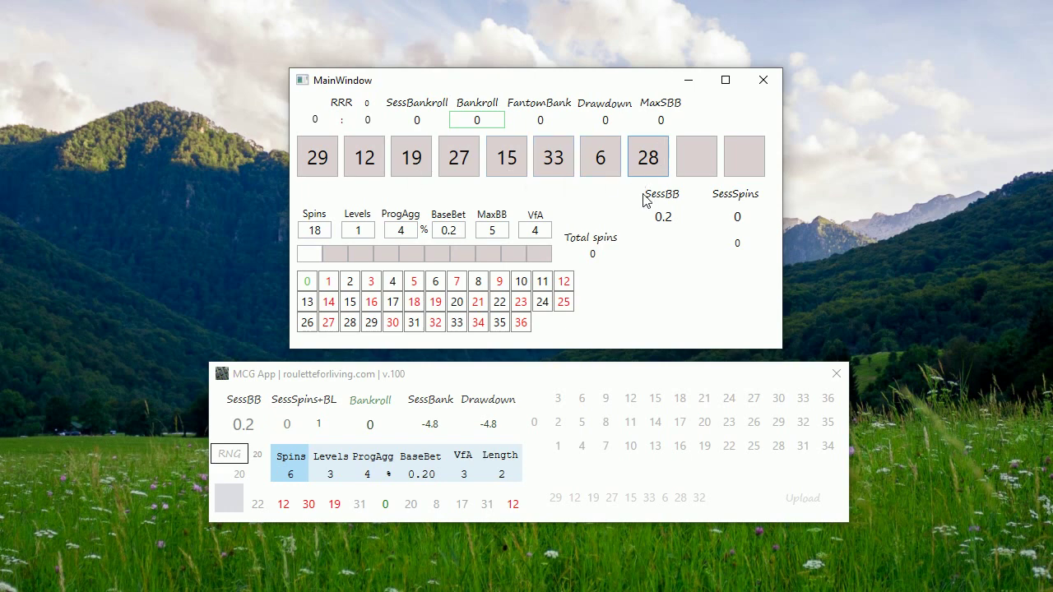
- Log spins 20 and 35 on the grid, bringing SessBankroll to -3.2, then raise MCG App
click(457, 302)
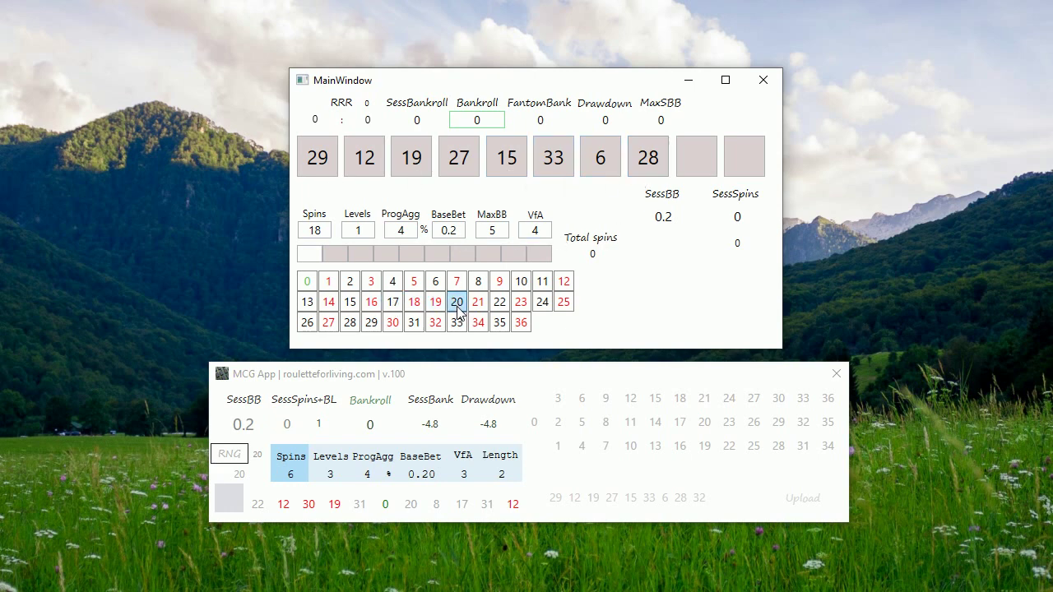
click(500, 322)
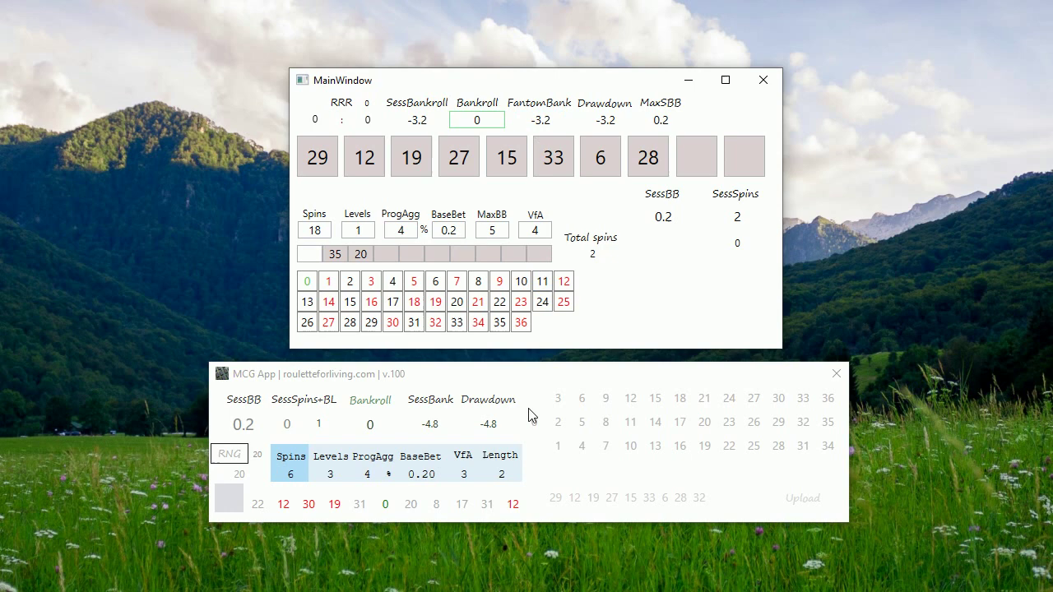
click(363, 378)
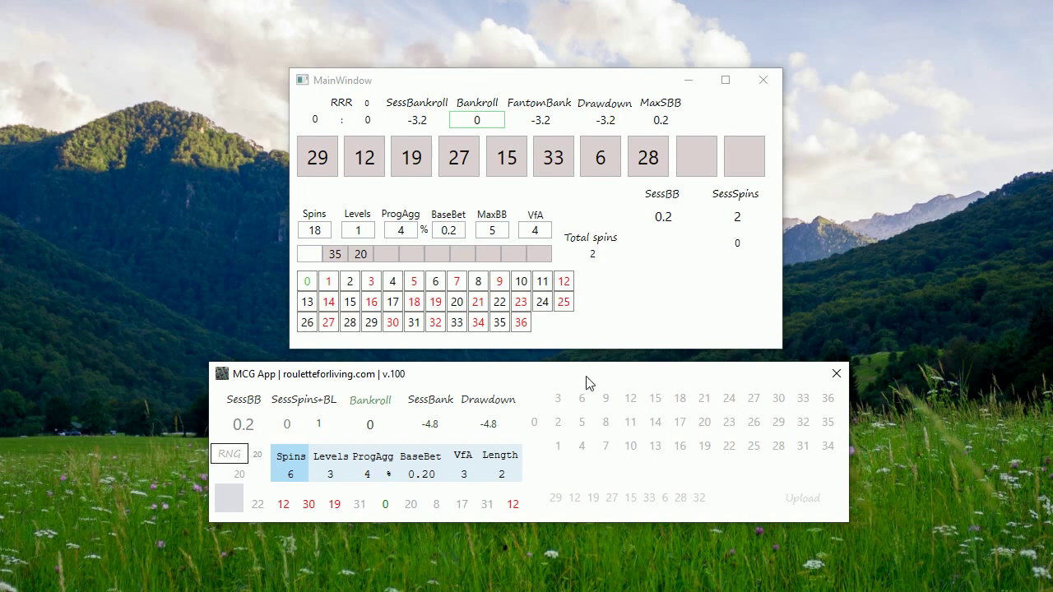
mouse_move(524, 381)
mouse_down()
mouse_move(510, 384)
mouse_move(523, 385)
mouse_up()
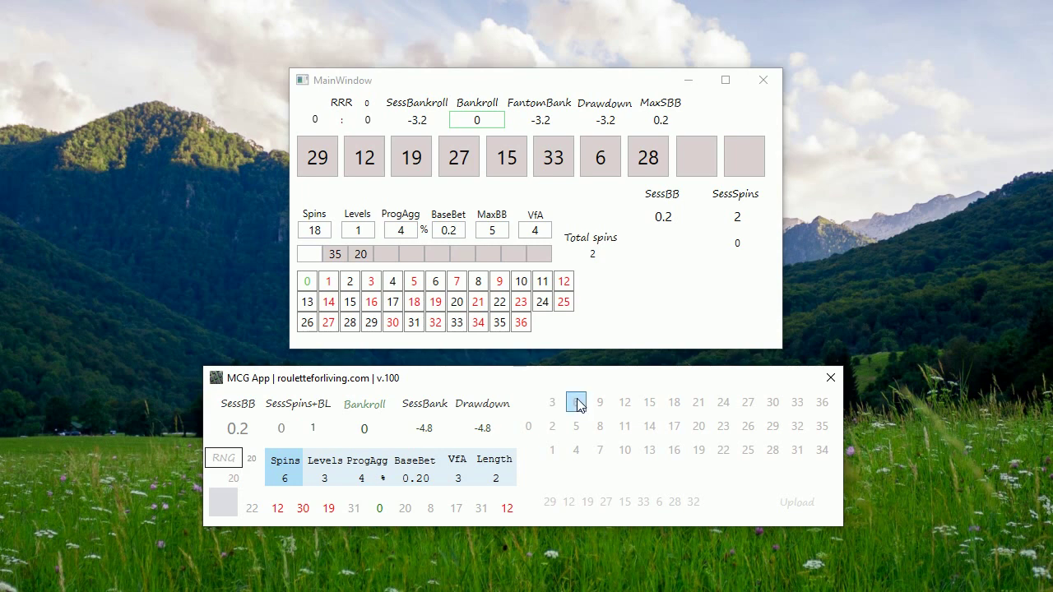
mouse_move(601, 382)
mouse_down()
mouse_move(587, 383)
mouse_move(599, 377)
mouse_up()
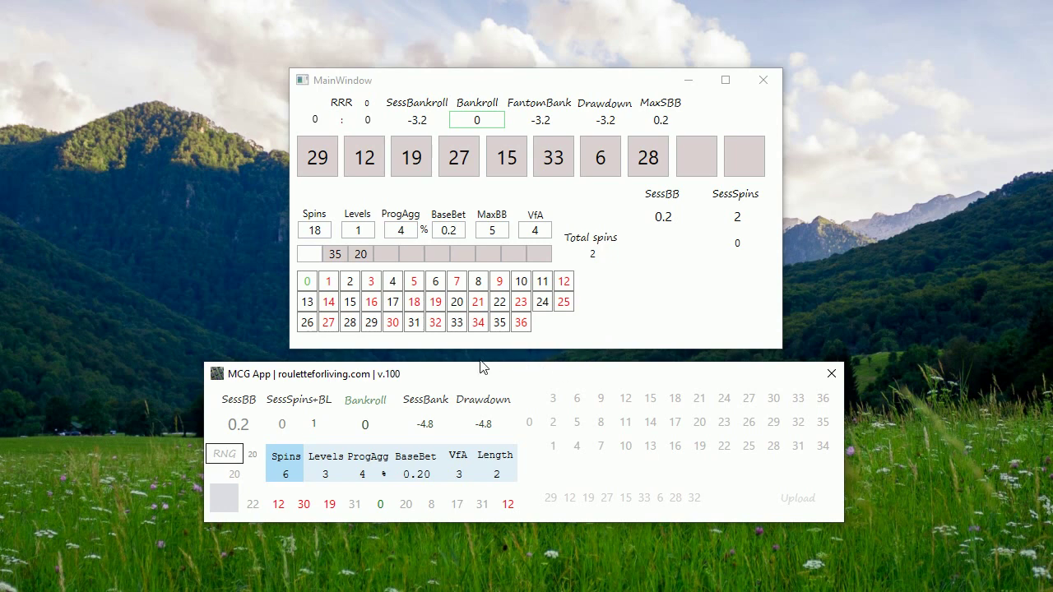
drag(472, 386, 477, 377)
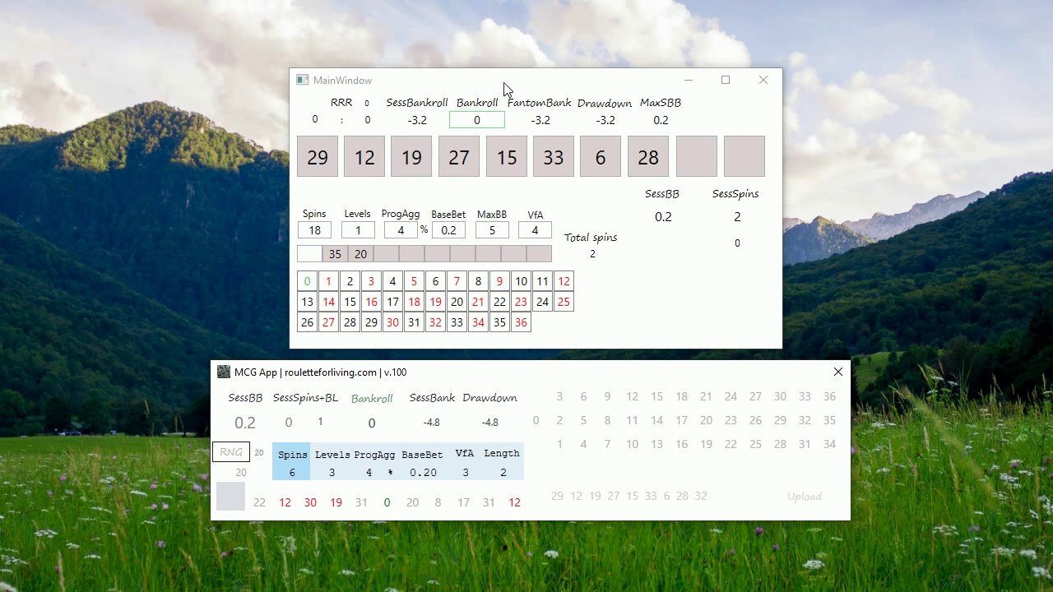
drag(516, 80, 504, 83)
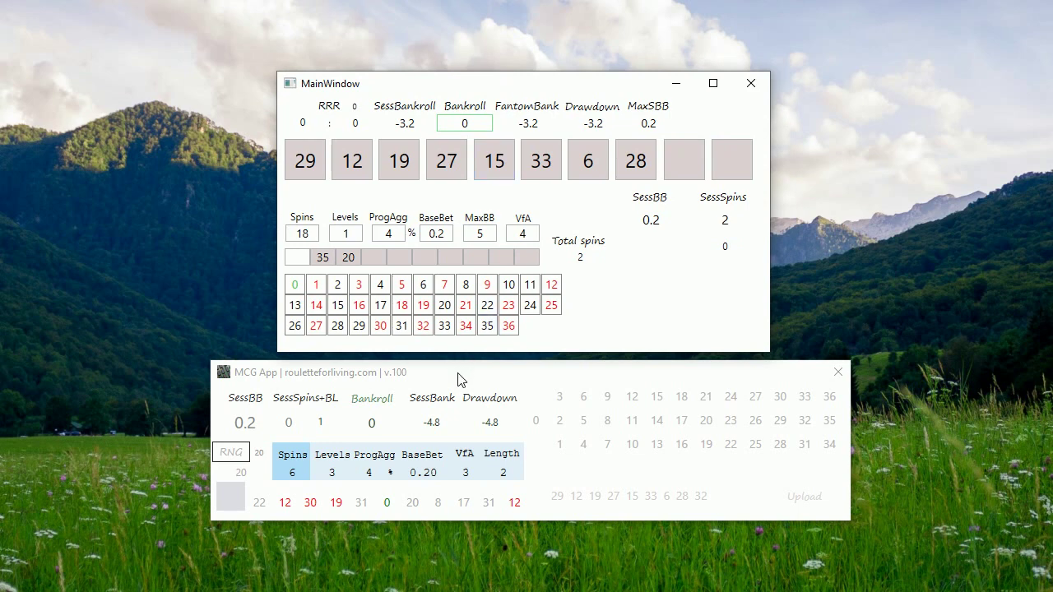
drag(458, 379, 454, 381)
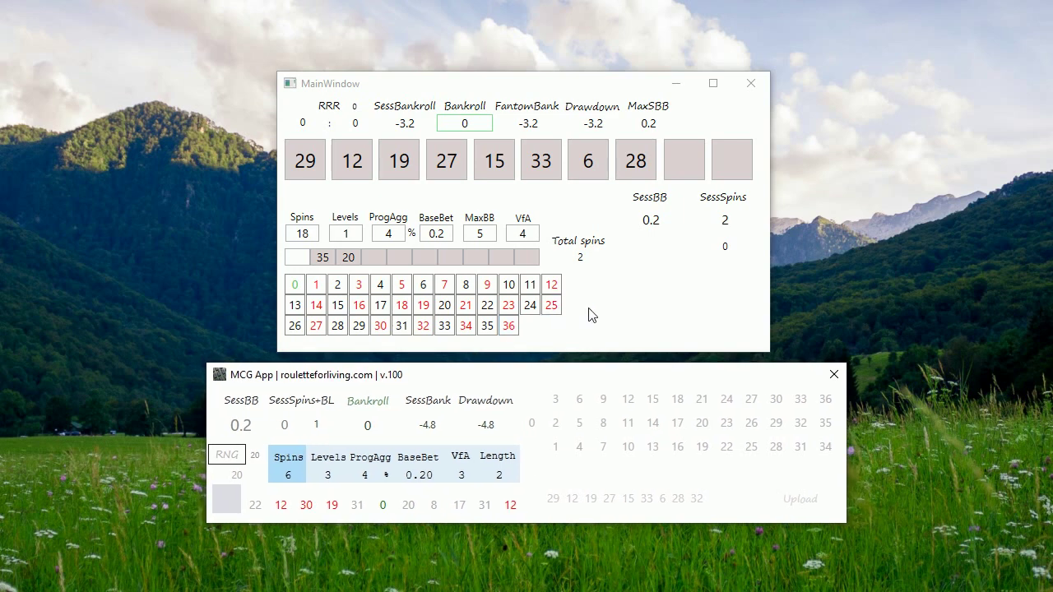